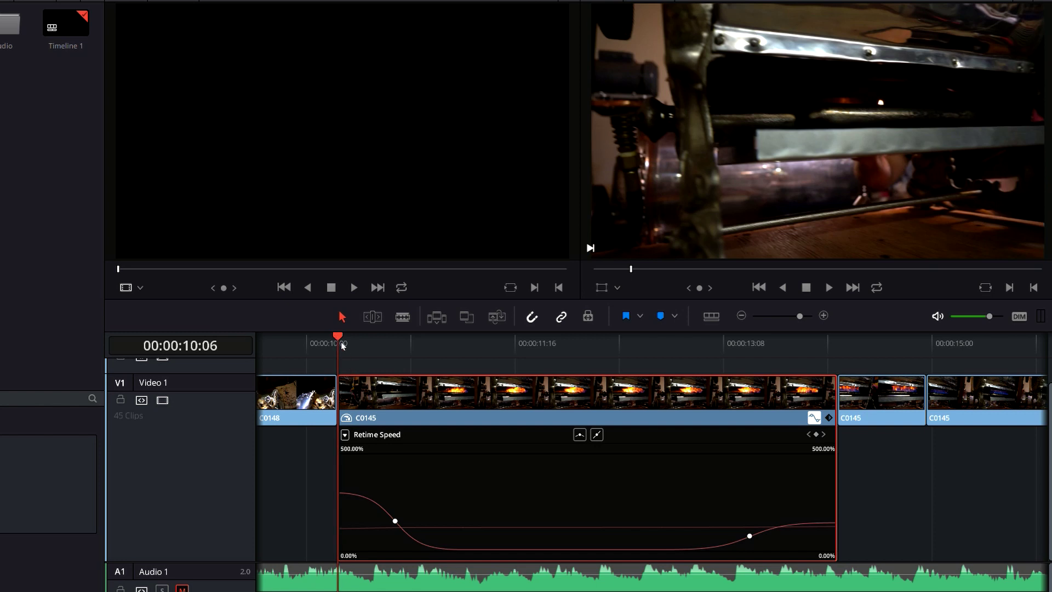
# Step: Preview the speed ramp playback, then select the next C0145 clip on the timeline
pyautogui.press('space')
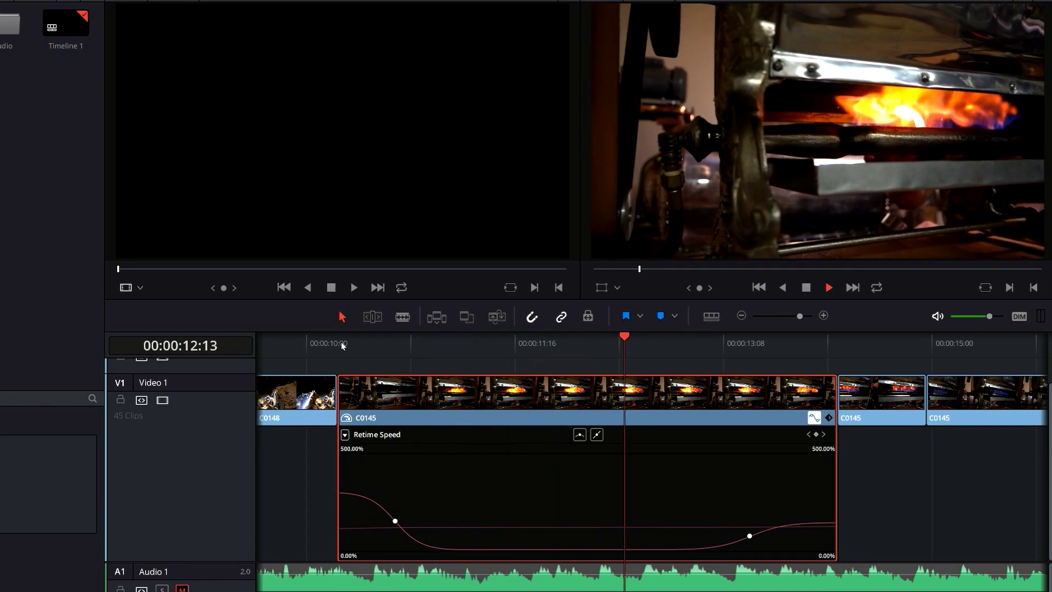
pyautogui.press('space')
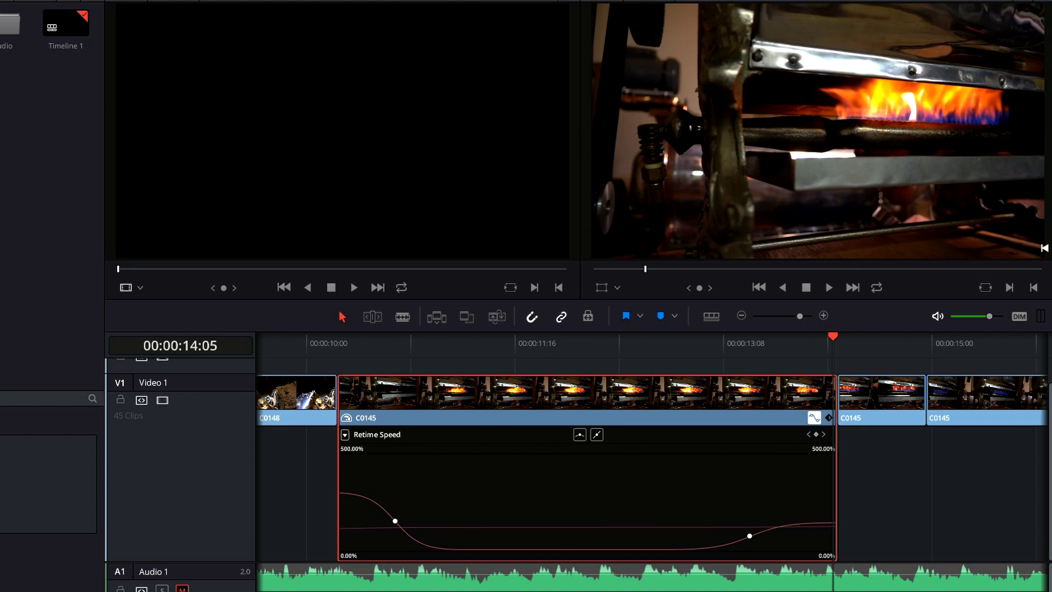
pyautogui.hscroll(5, 652, 398)
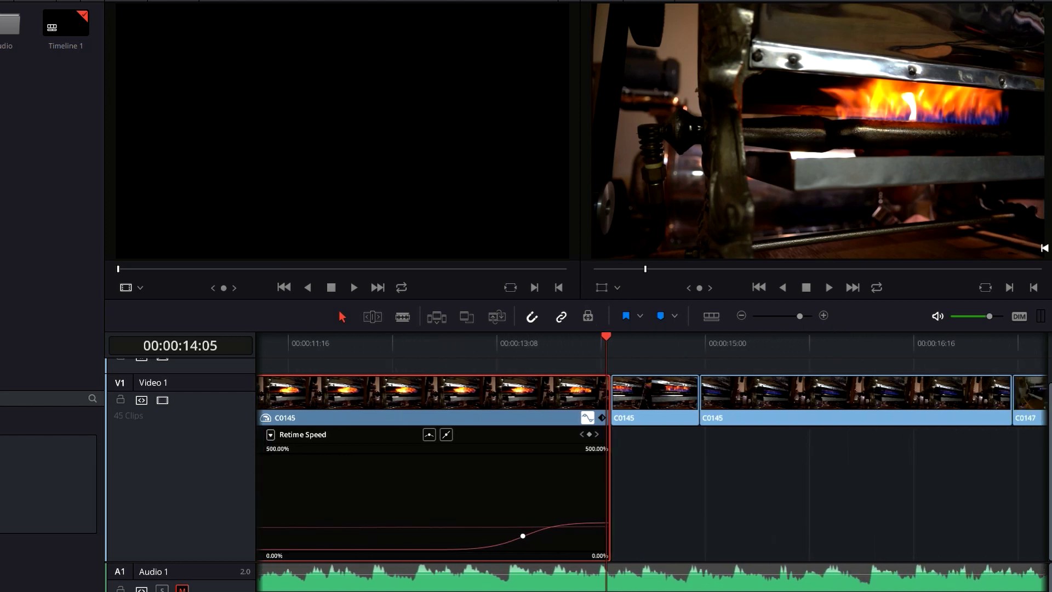
pyautogui.click(652, 398)
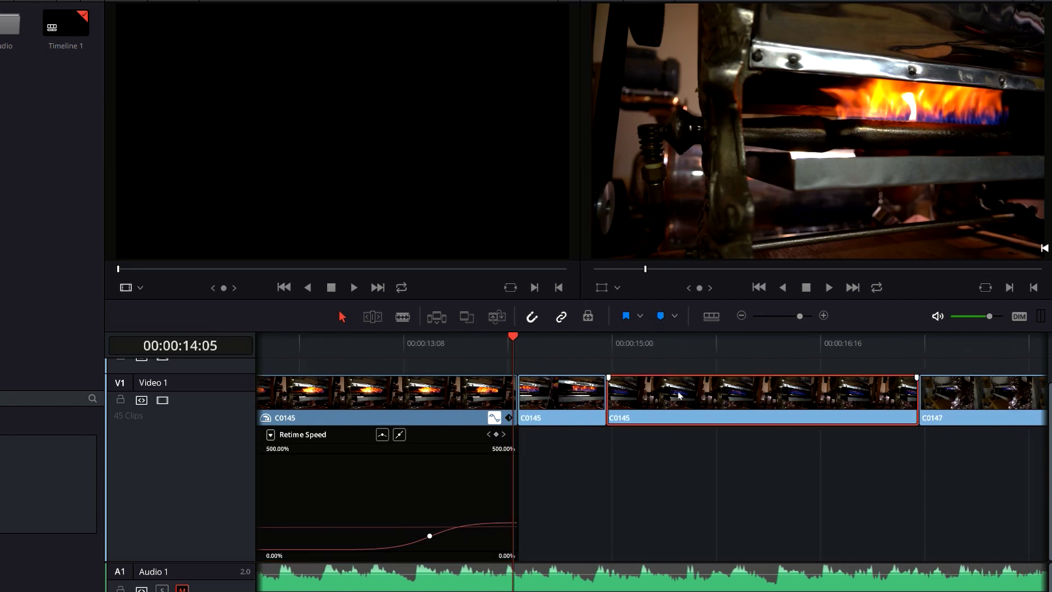
# Step: Show the clip's Retime Curve with the Retime Speed curve enabled
pyautogui.rightClick(660, 400)
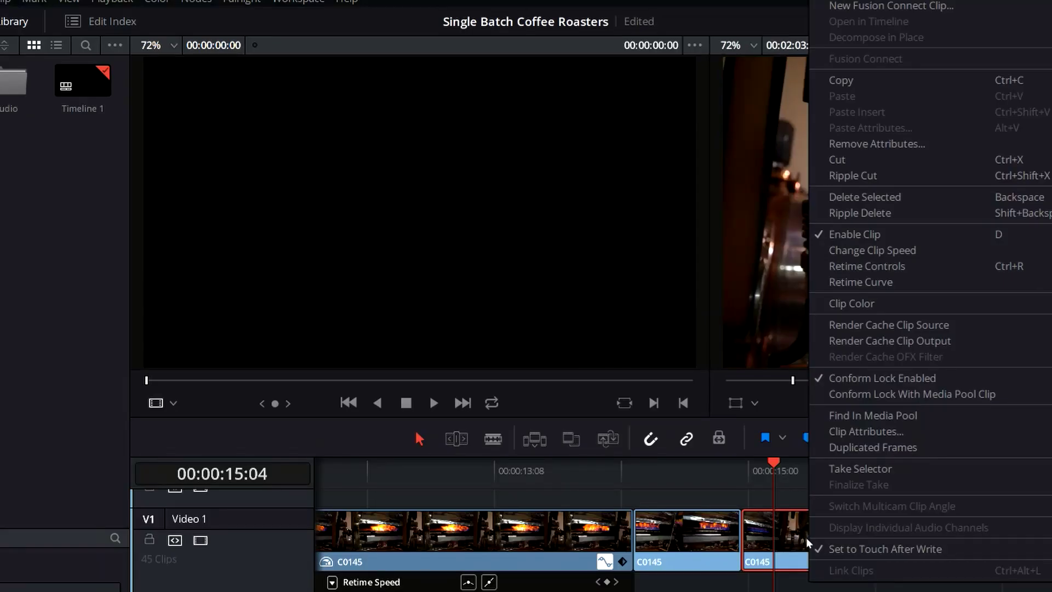
pyautogui.click(862, 282)
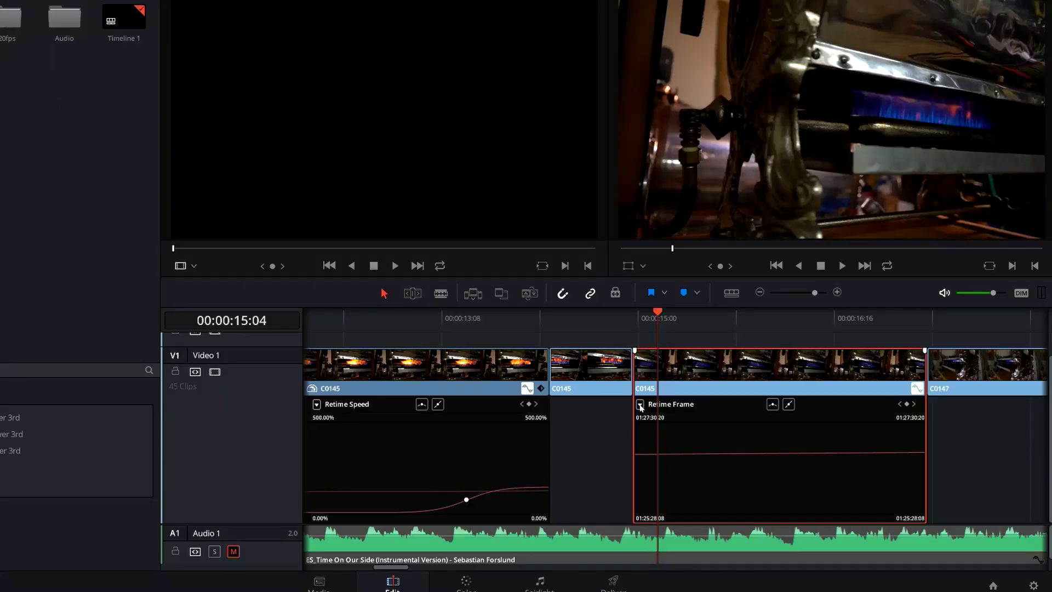
pyautogui.click(640, 404)
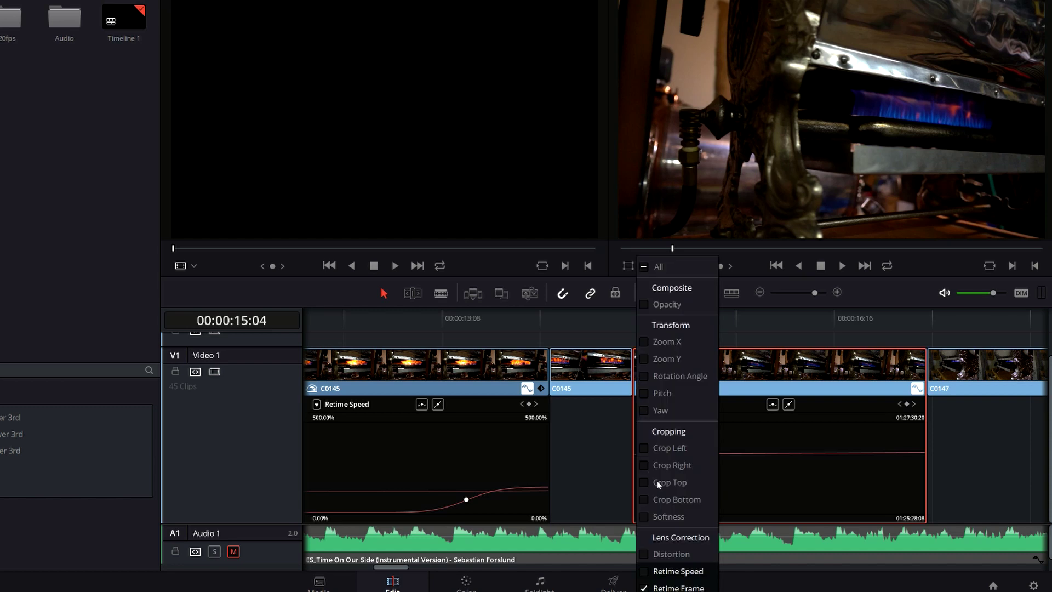
pyautogui.click(677, 572)
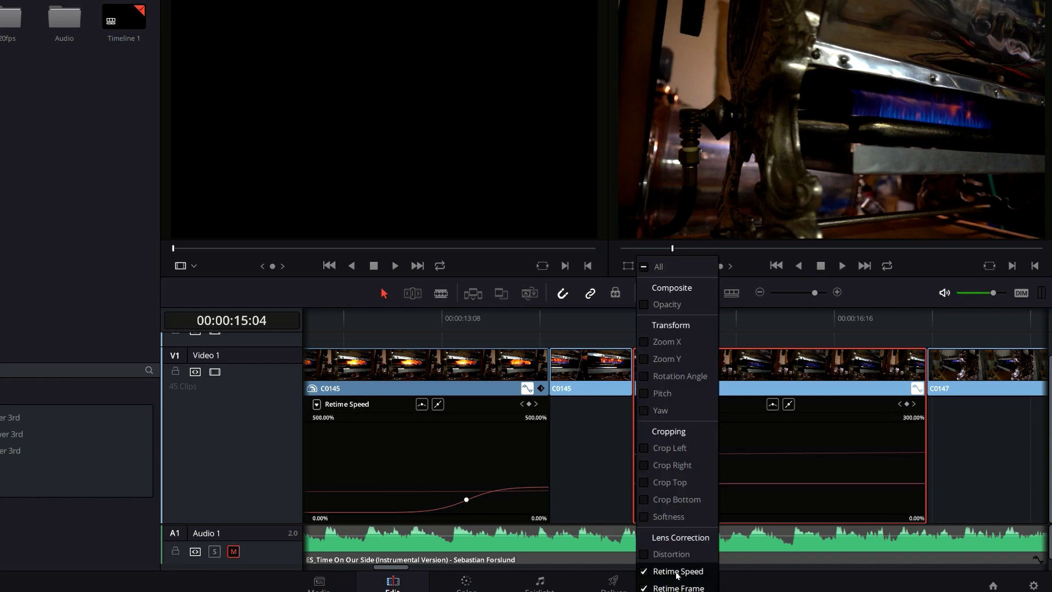
pyautogui.click(831, 439)
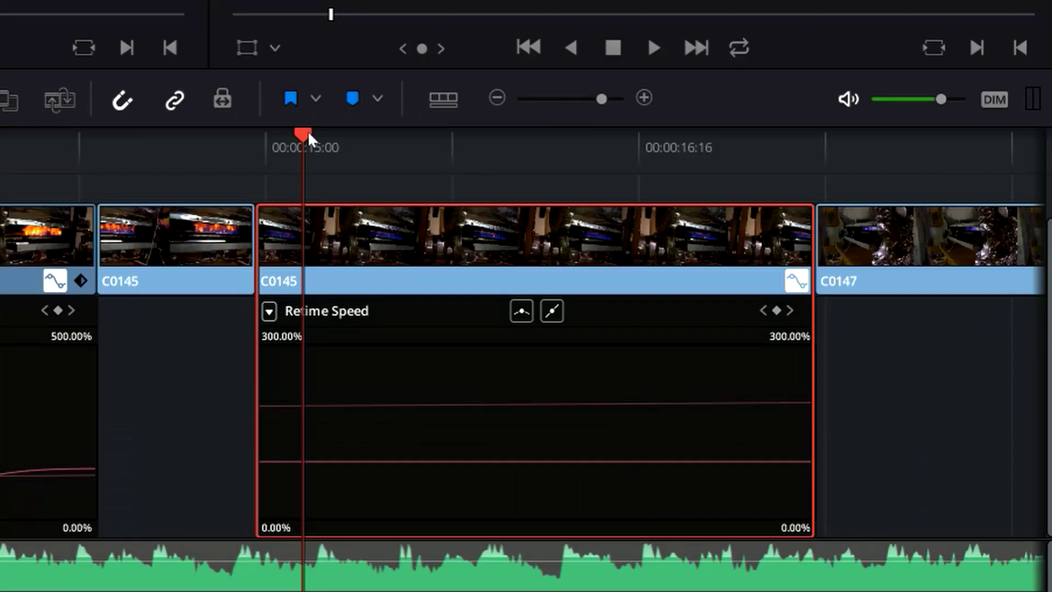
# Step: Add two speed keyframes and pull the section between them down to about 53%
pyautogui.moveTo(634, 333); pyautogui.dragTo(673, 342)
pyautogui.moveTo(379, 149); pyautogui.dragTo(340, 152)
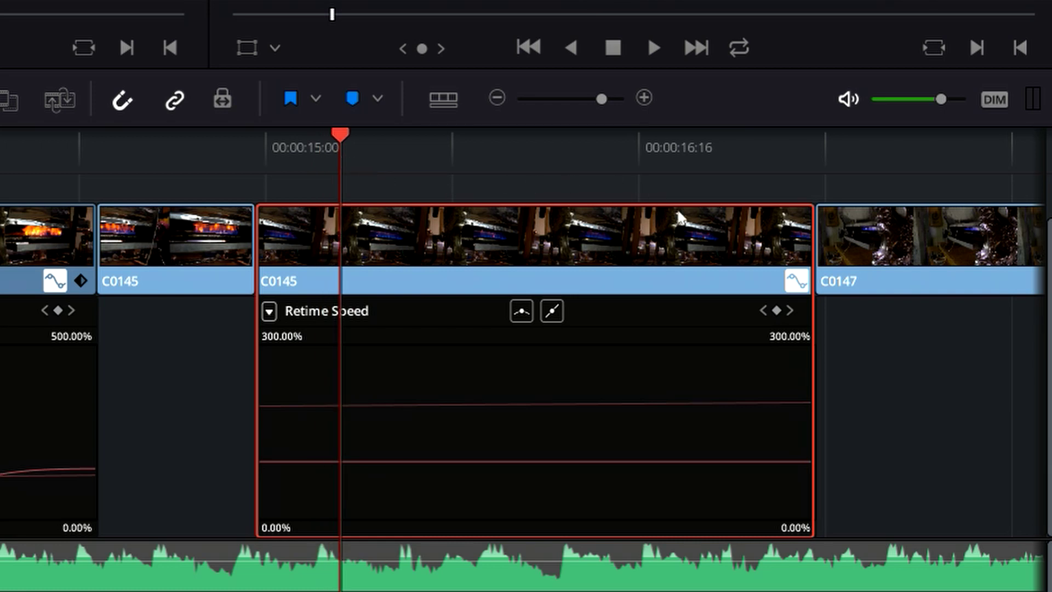
pyautogui.click(777, 310)
pyautogui.moveTo(333, 136); pyautogui.dragTo(685, 189)
pyautogui.click(776, 310)
pyautogui.moveTo(495, 461)
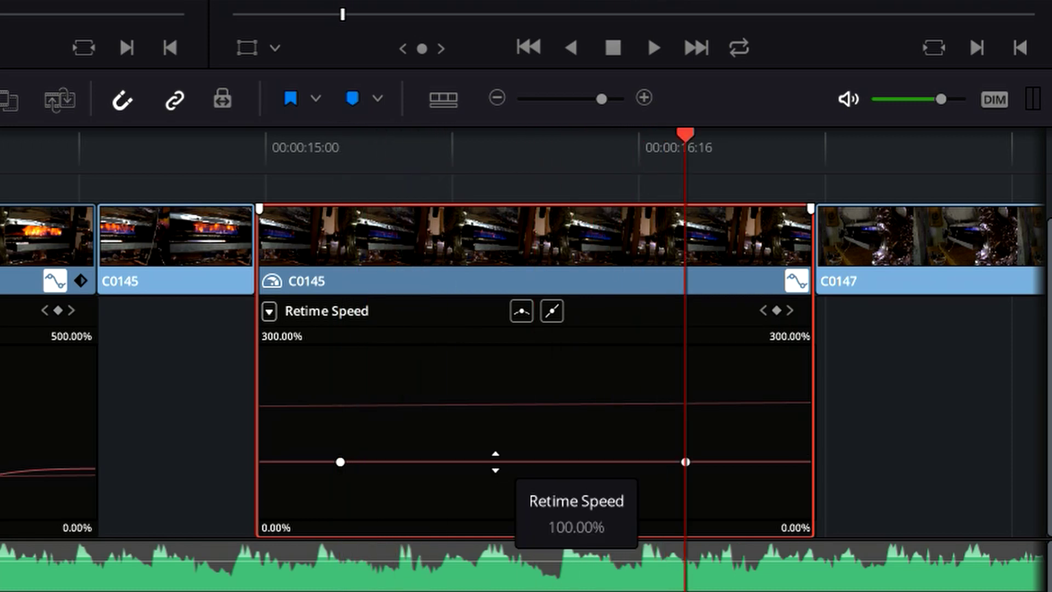
pyautogui.moveTo(495, 462); pyautogui.dragTo(400, 591)
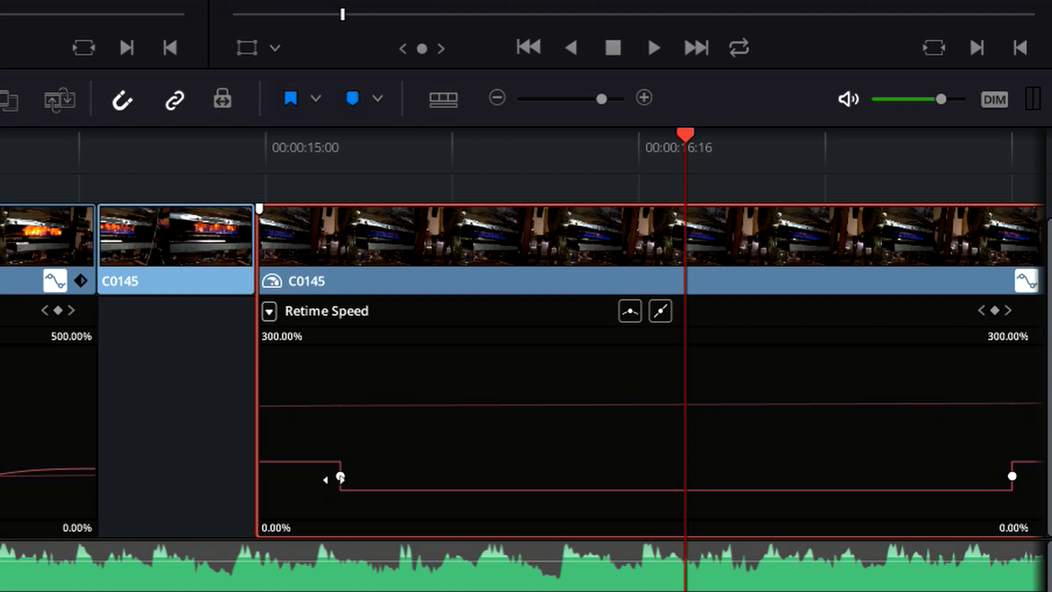
pyautogui.click(329, 453)
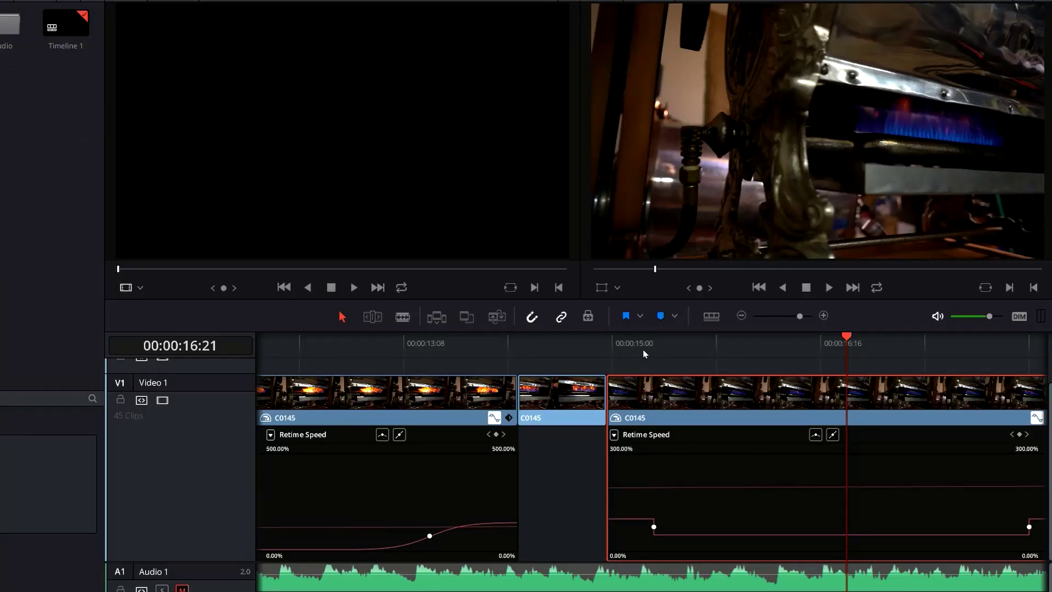
pyautogui.click(643, 349)
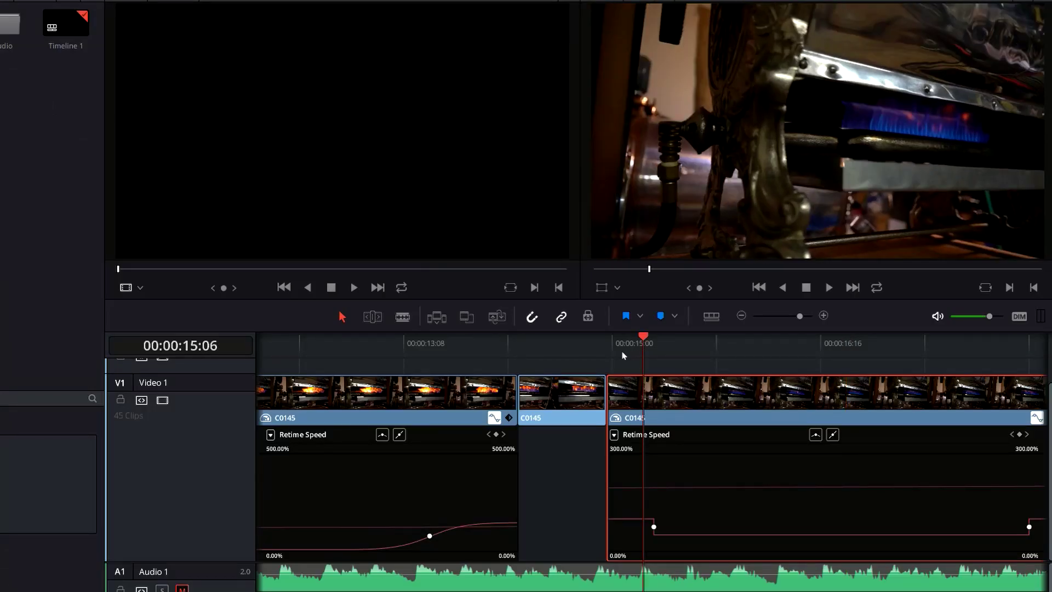
pyautogui.click(617, 351)
pyautogui.press('space')
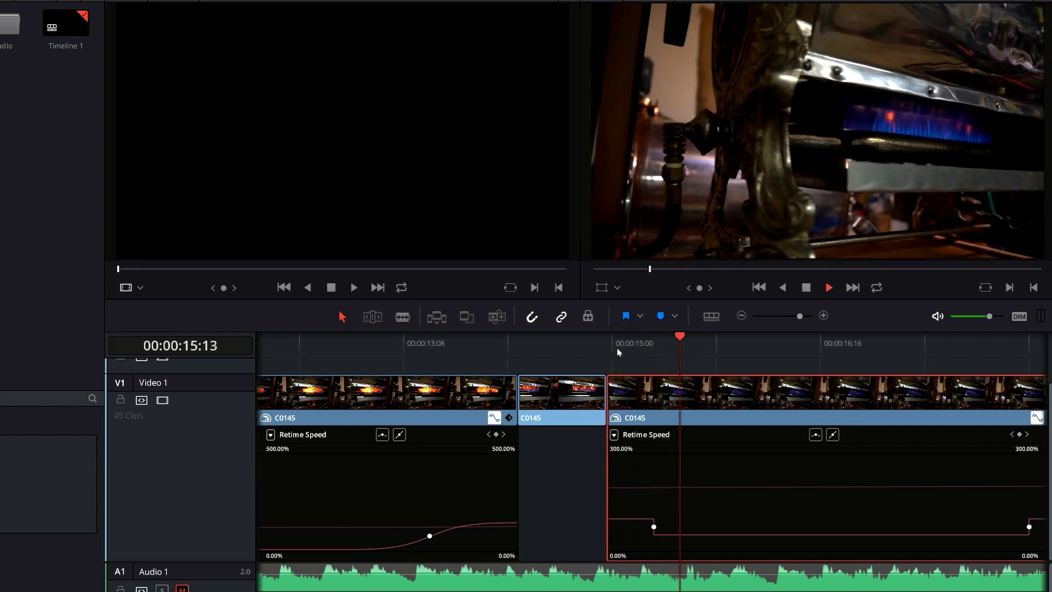
pyautogui.press('space')
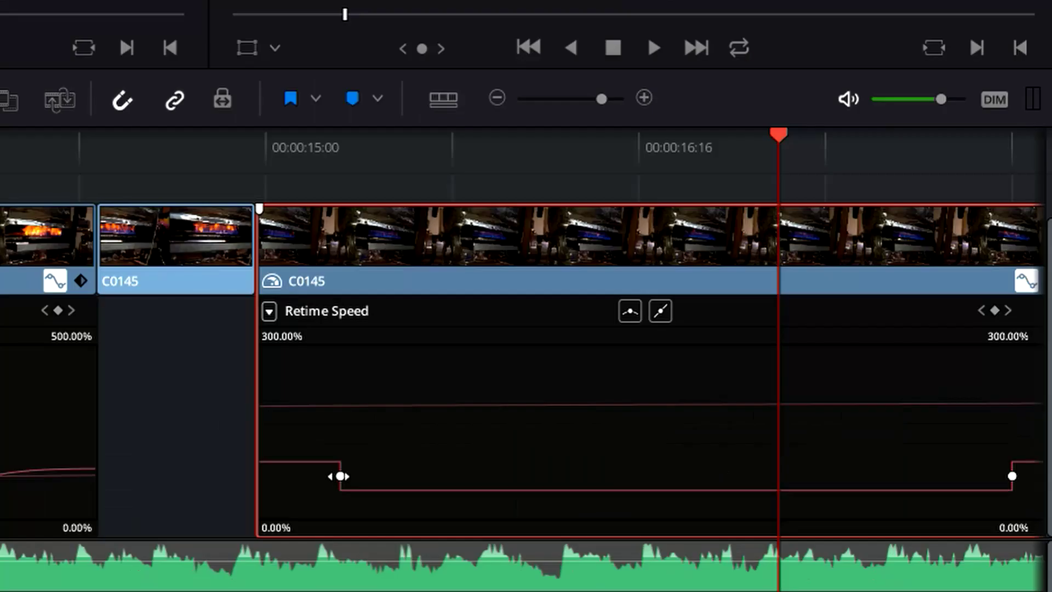
# Step: Make the first speed keyframe Bezier and lengthen its ease handle
pyautogui.click(340, 476)
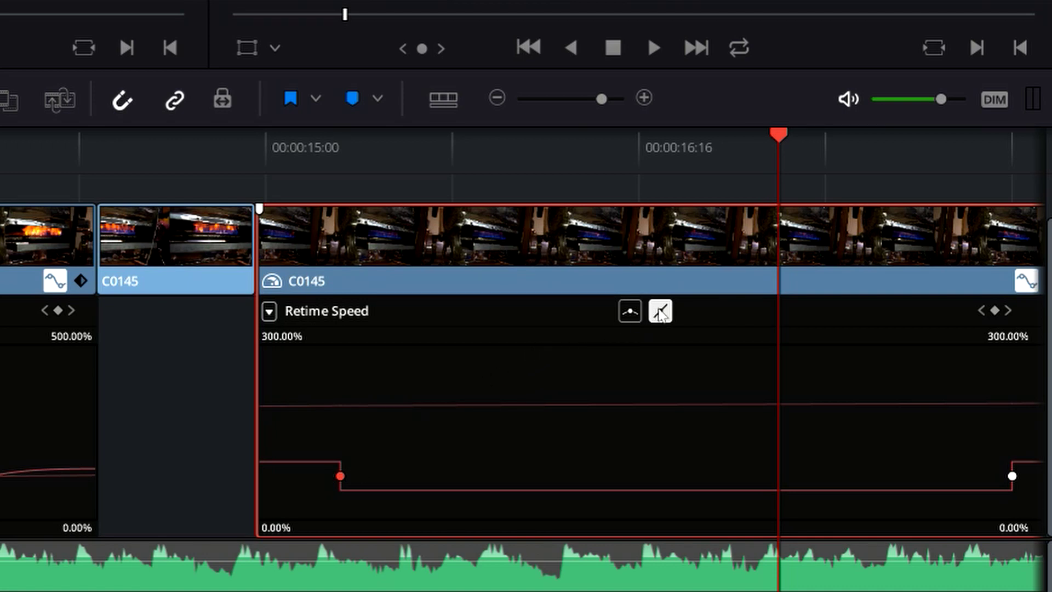
pyautogui.click(630, 310)
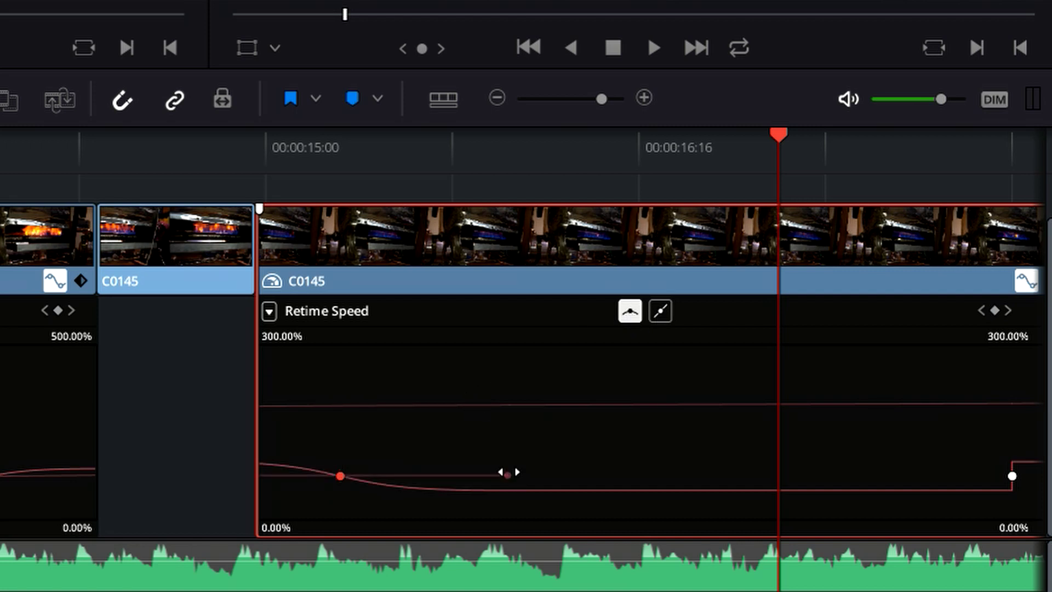
pyautogui.moveTo(507, 475); pyautogui.dragTo(386, 479)
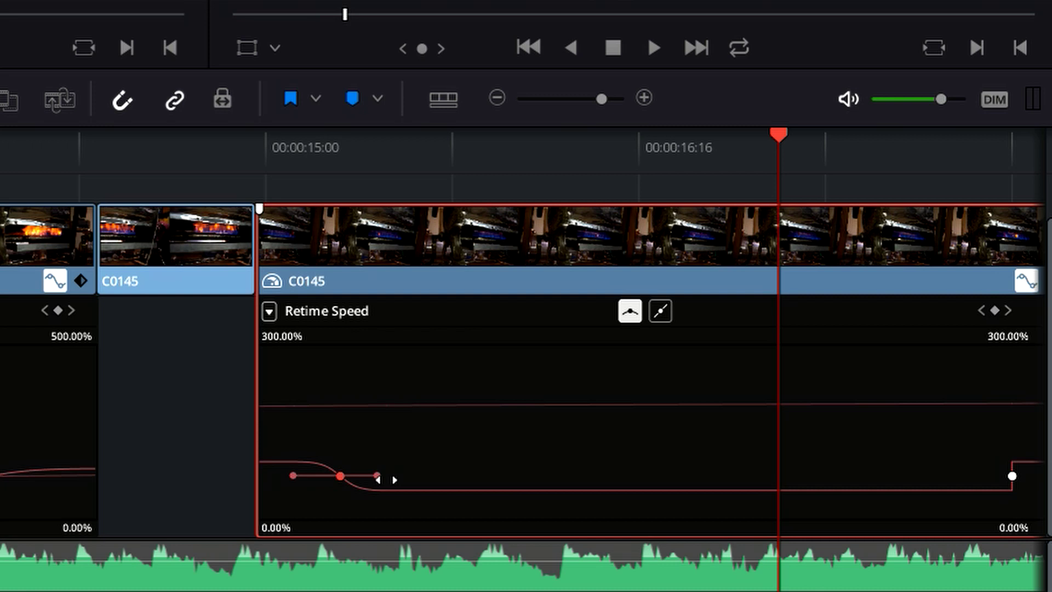
pyautogui.moveTo(386, 479)
pyautogui.mouseDown()
pyautogui.moveTo(427, 475)
pyautogui.moveTo(384, 478)
pyautogui.mouseUp()
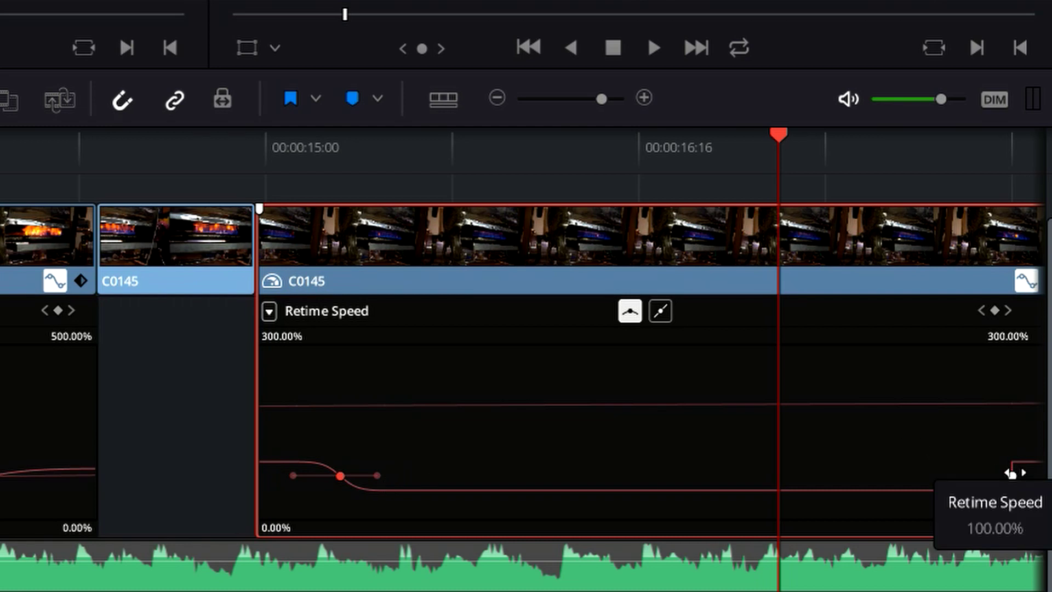
# Step: Make the last speed keyframe Bezier and lengthen its ease handle
pyautogui.click(1013, 474)
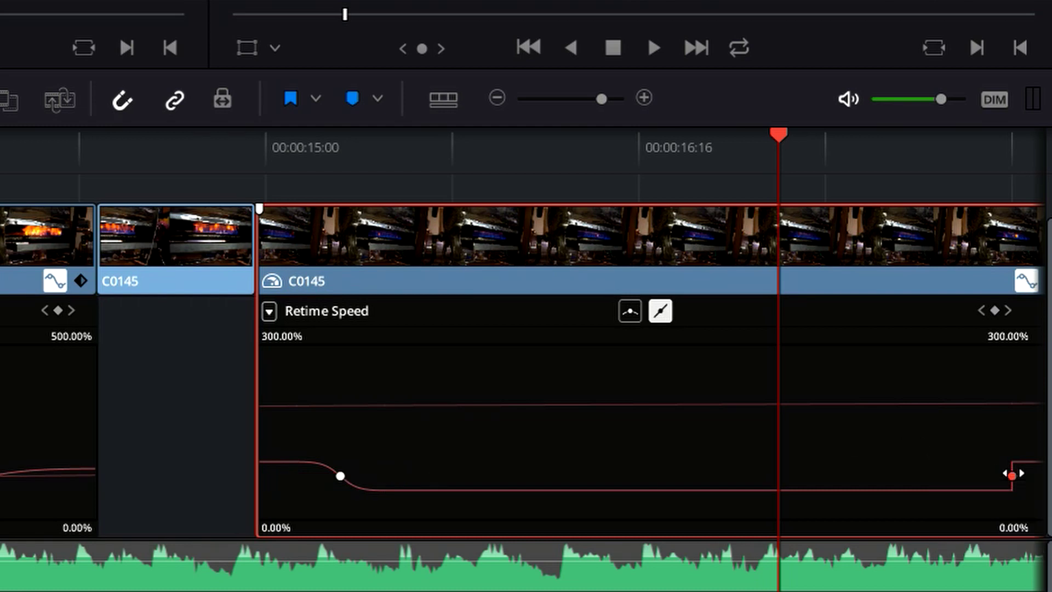
pyautogui.click(630, 311)
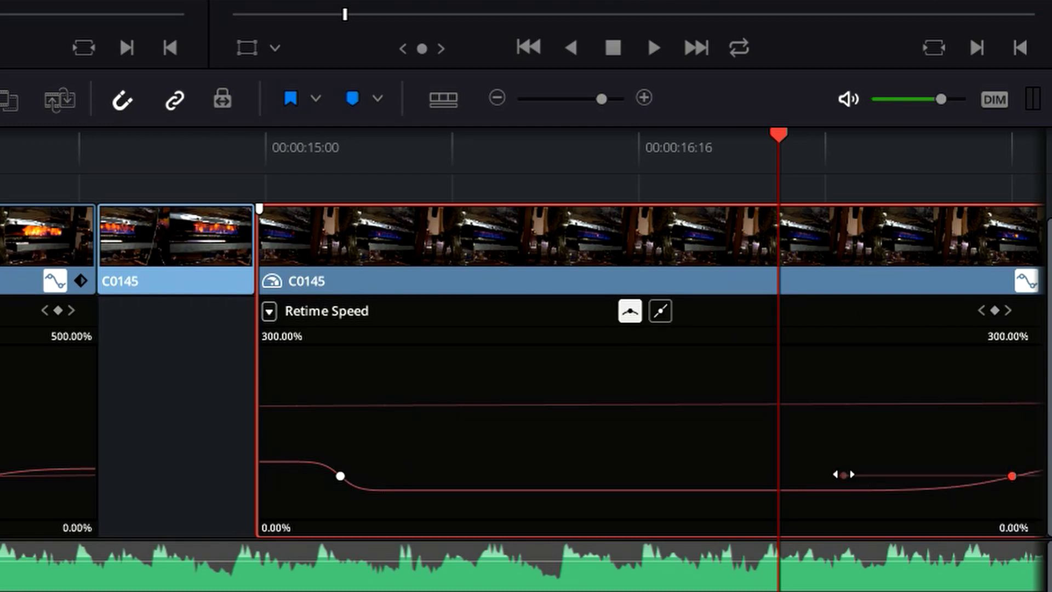
pyautogui.moveTo(846, 475); pyautogui.dragTo(967, 474)
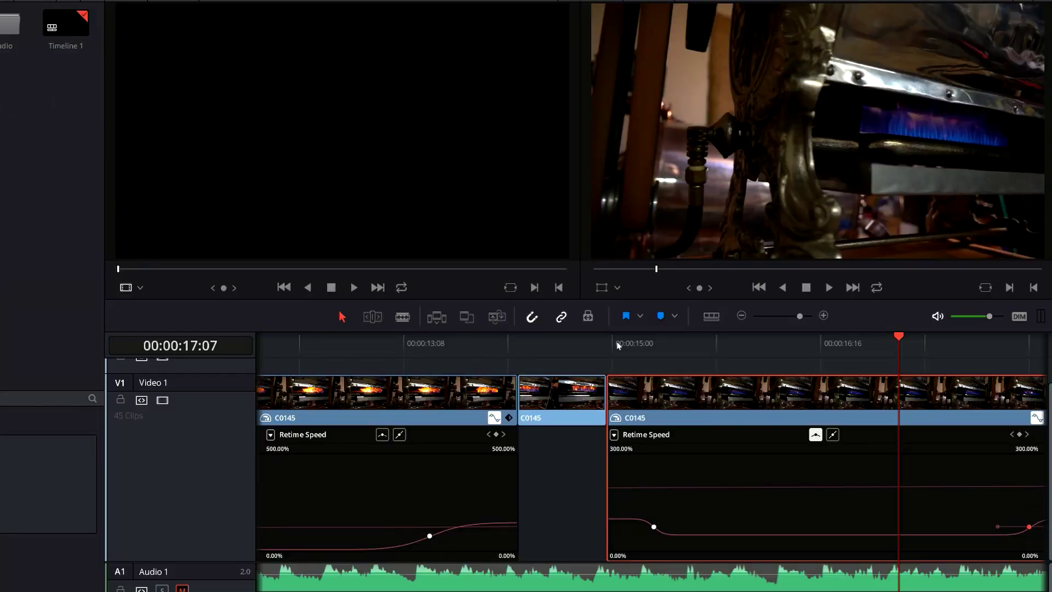
pyautogui.click(617, 344)
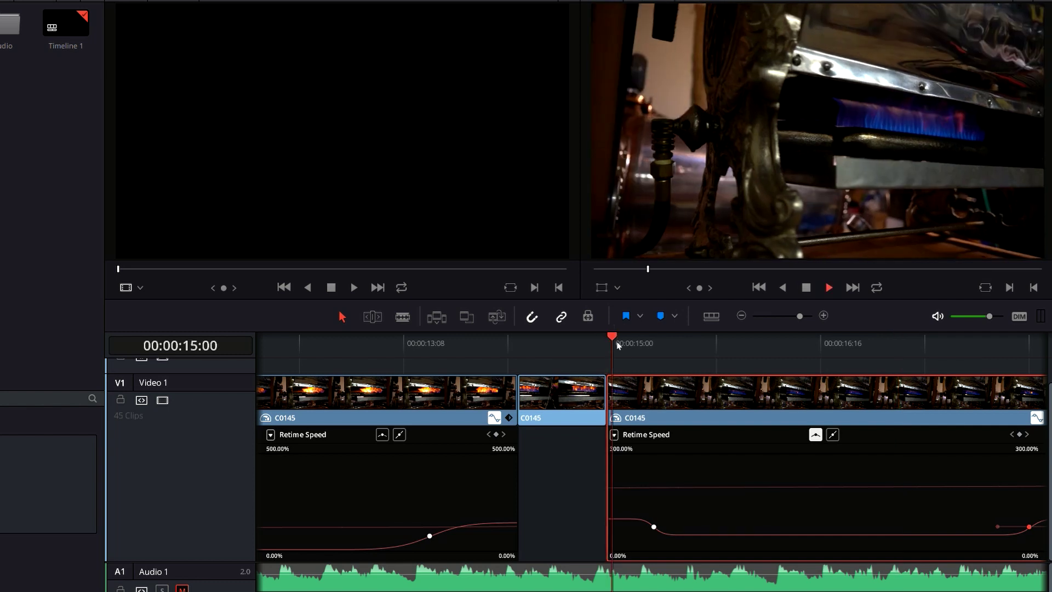
pyautogui.press('space')
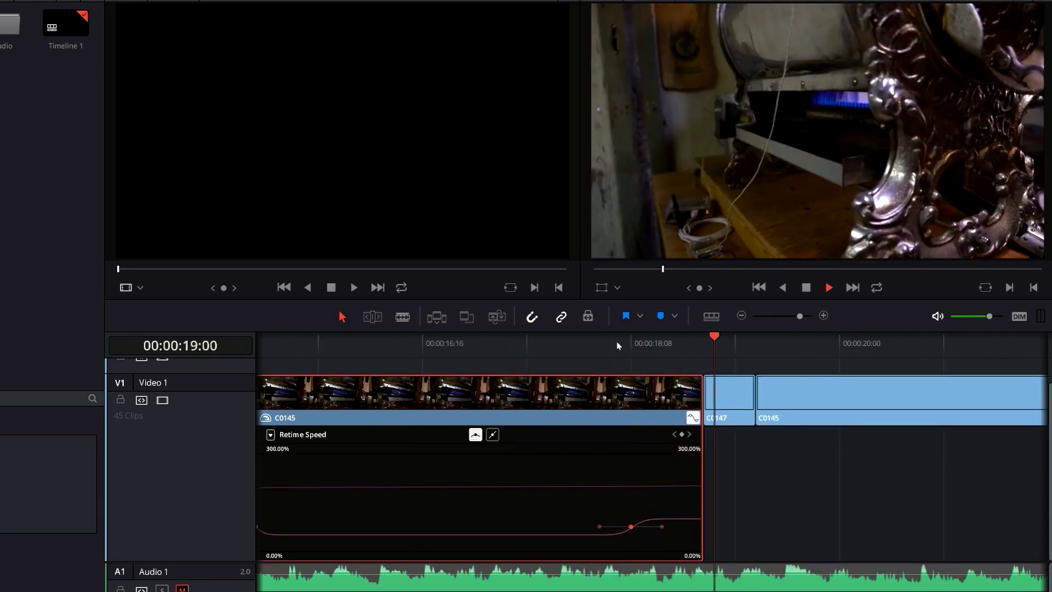
pyautogui.press('space')
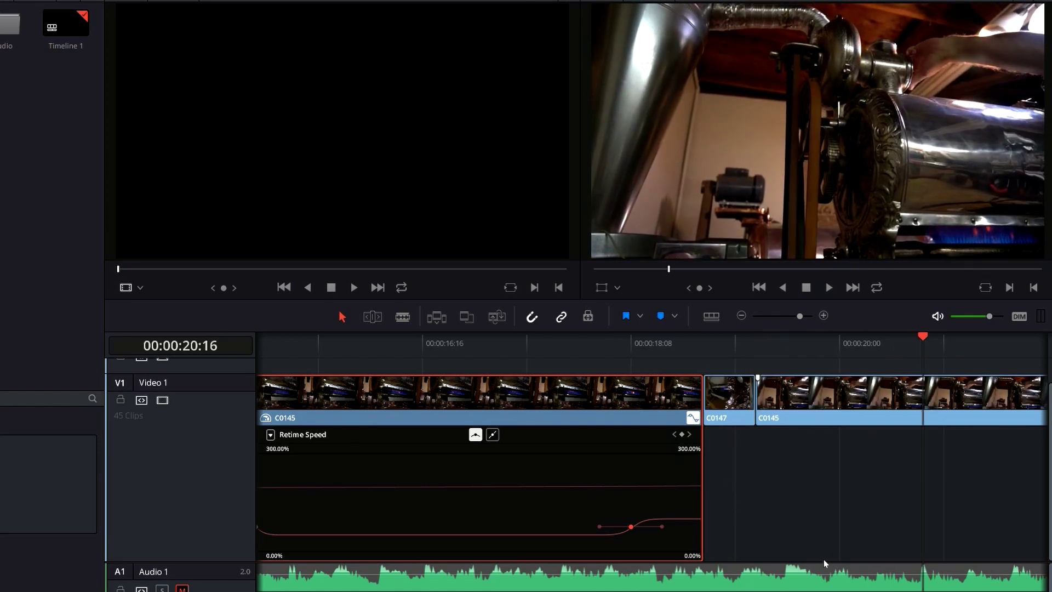
pyautogui.click(332, 353)
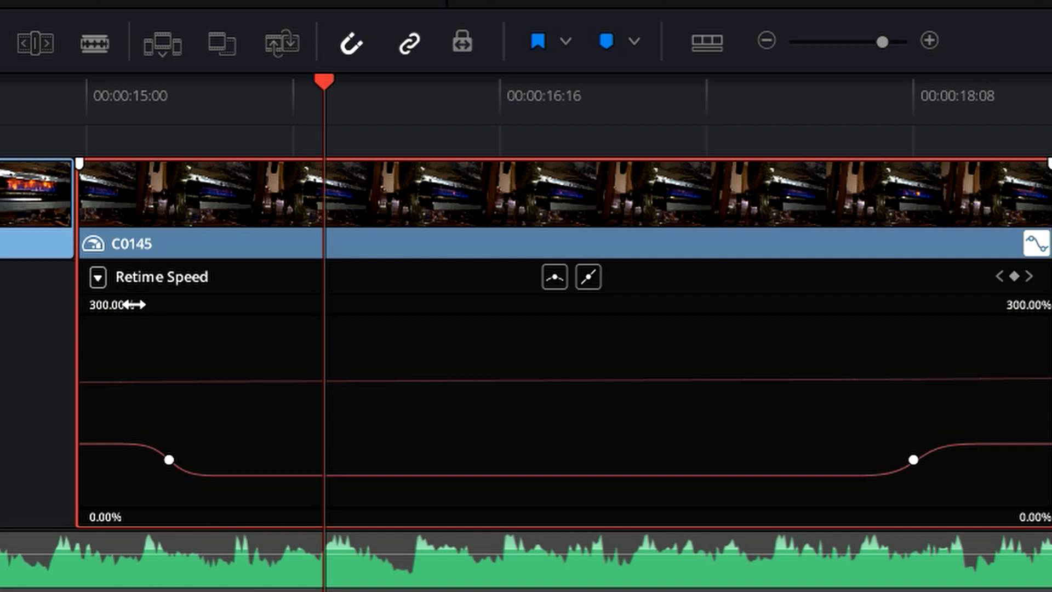
# Step: Set the Retime Speed graph's top limit to 445% and bottom limit to -80%
pyautogui.moveTo(129, 303); pyautogui.dragTo(172, 307)
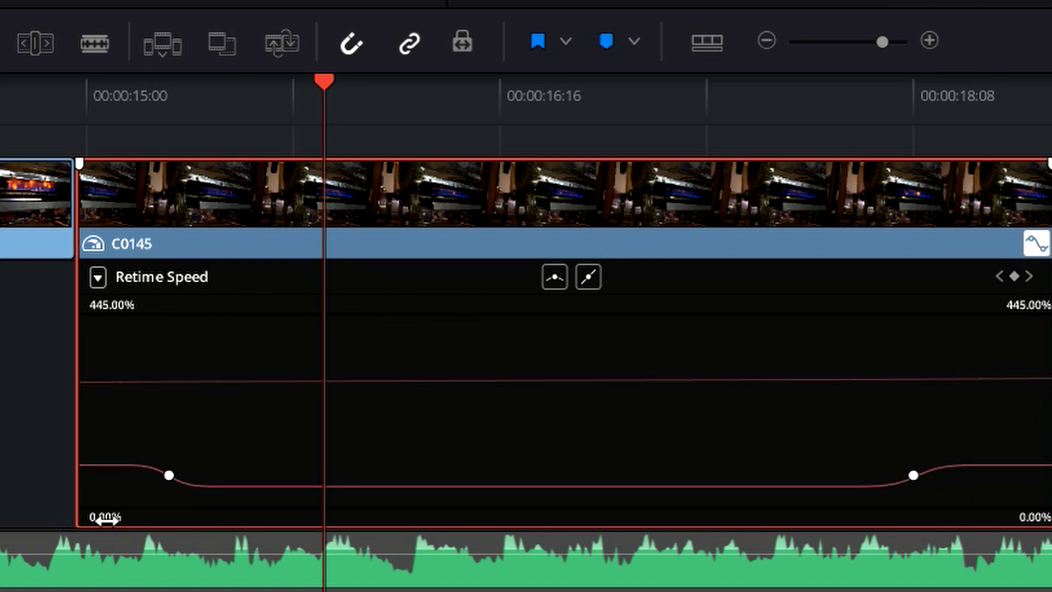
pyautogui.moveTo(90, 516); pyautogui.dragTo(85, 518)
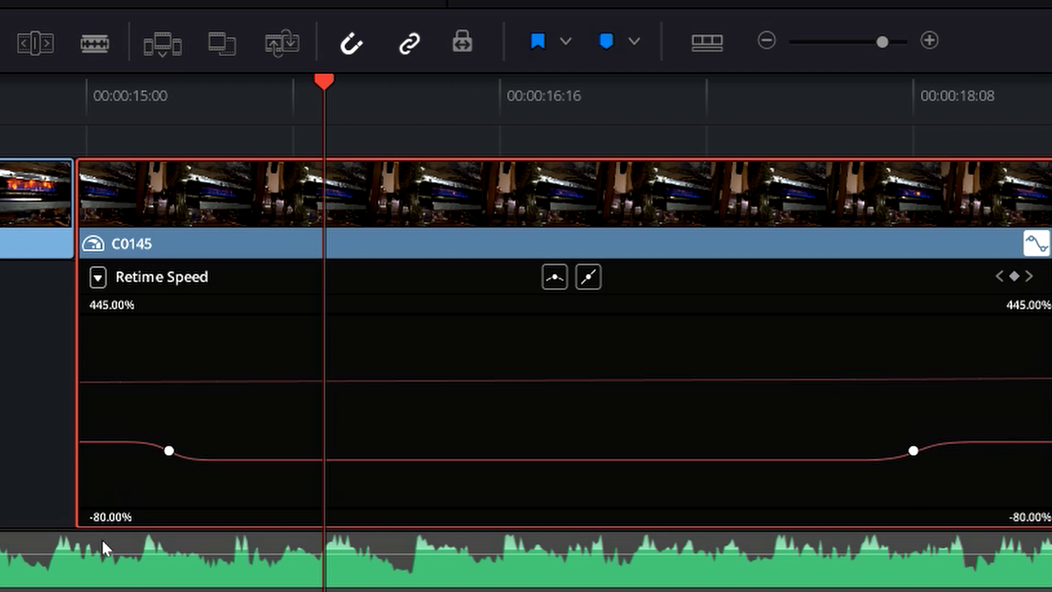